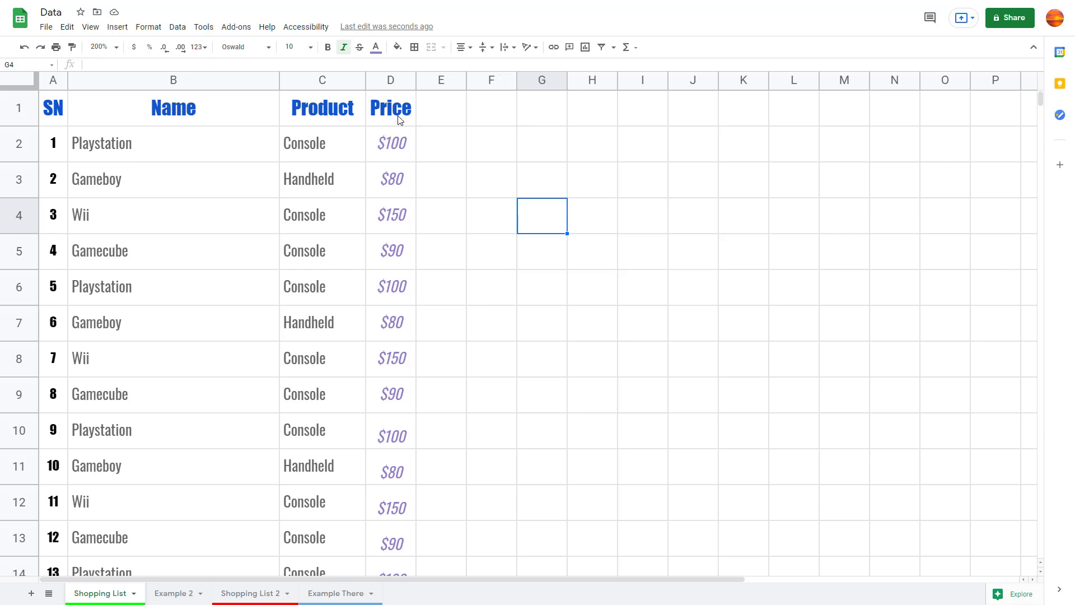
Turn on a filter for the Shopping List table and filter the Product column to show only Handheld
click(393, 117)
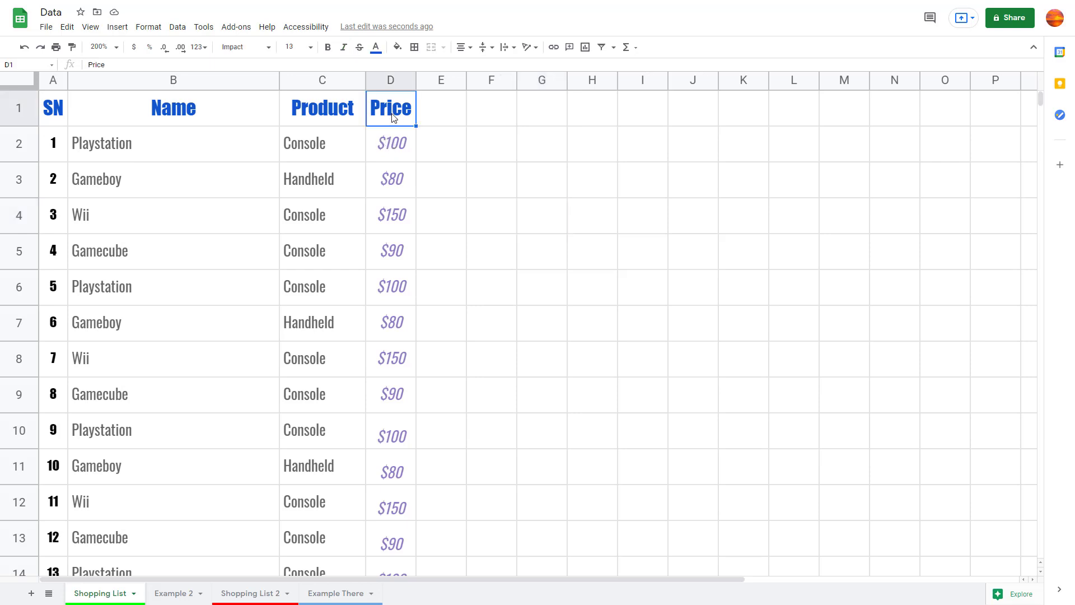
click(602, 49)
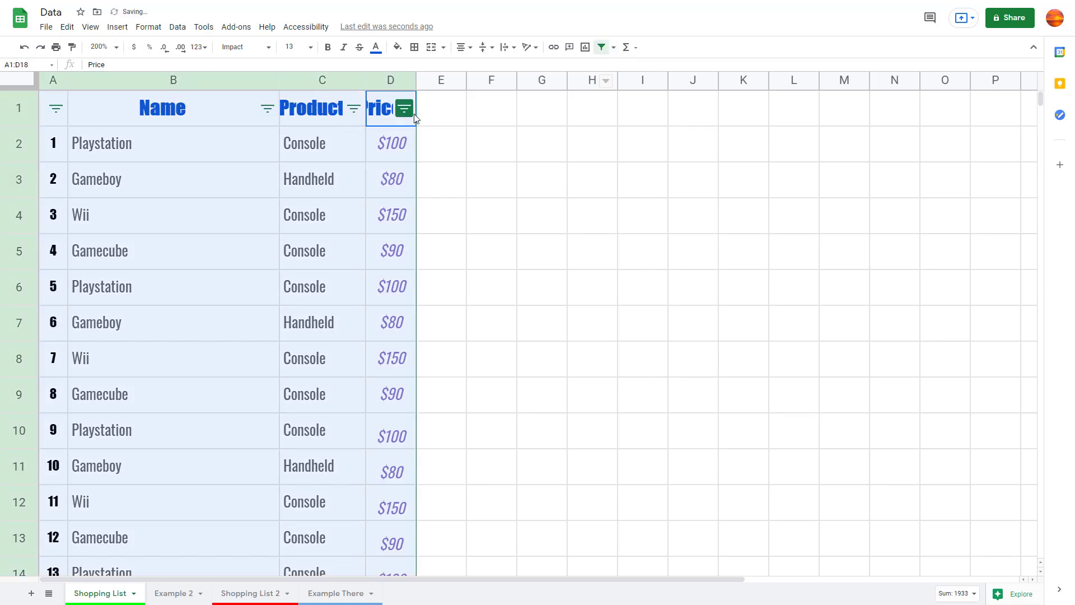
click(354, 108)
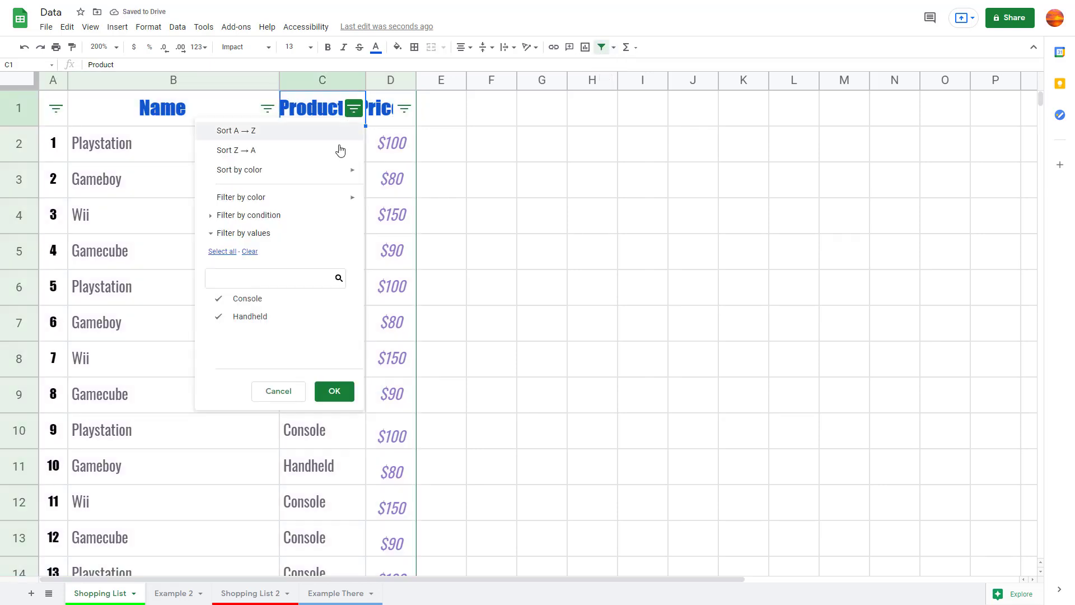
click(272, 302)
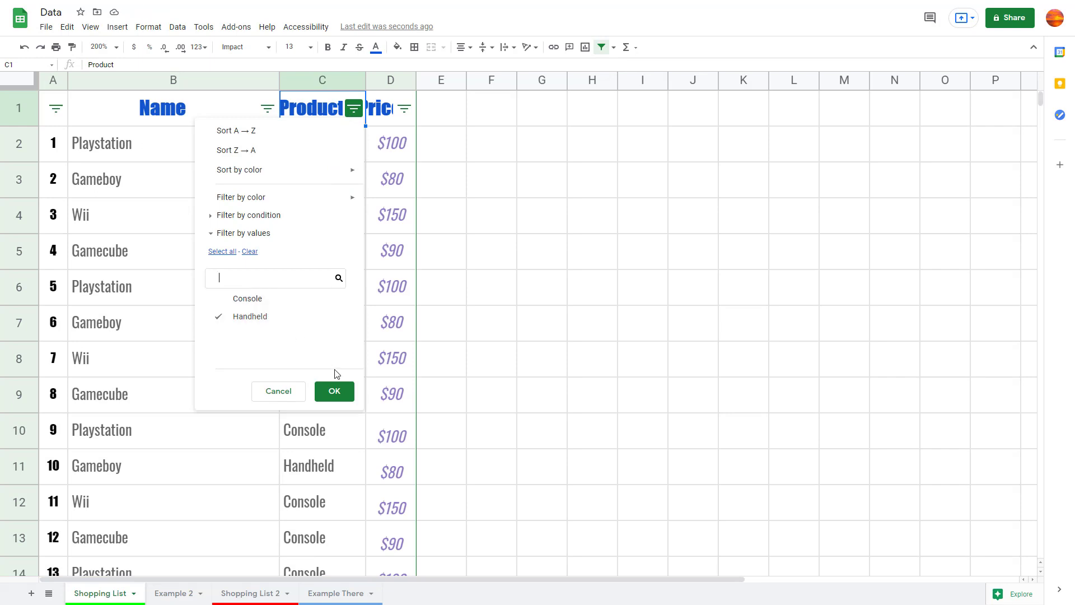
click(334, 391)
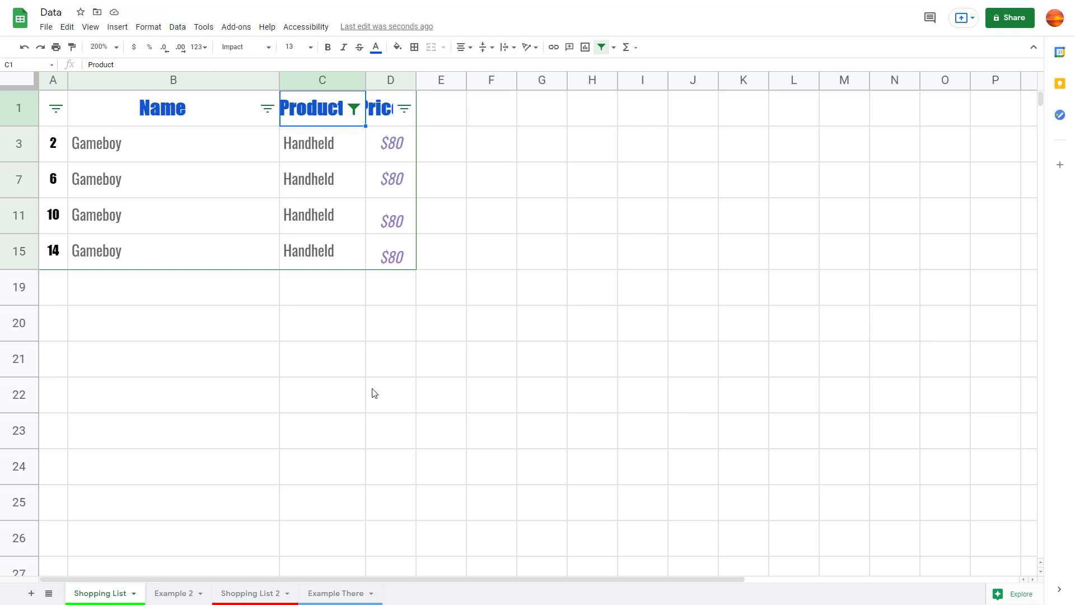
Save the current filter as a filter view and name it Handheld
click(179, 28)
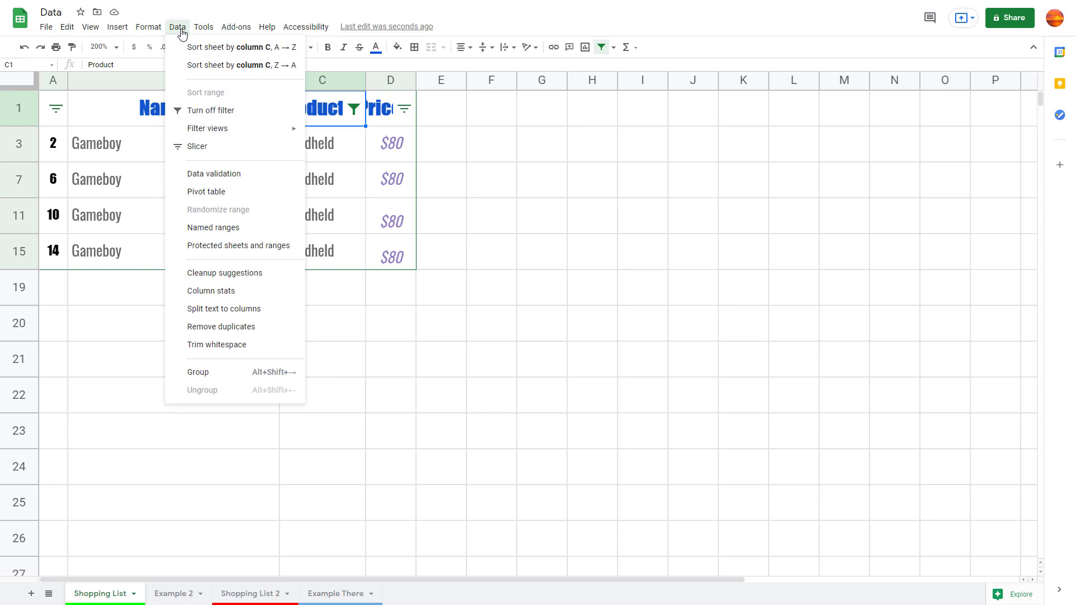
mouse_move(199, 131)
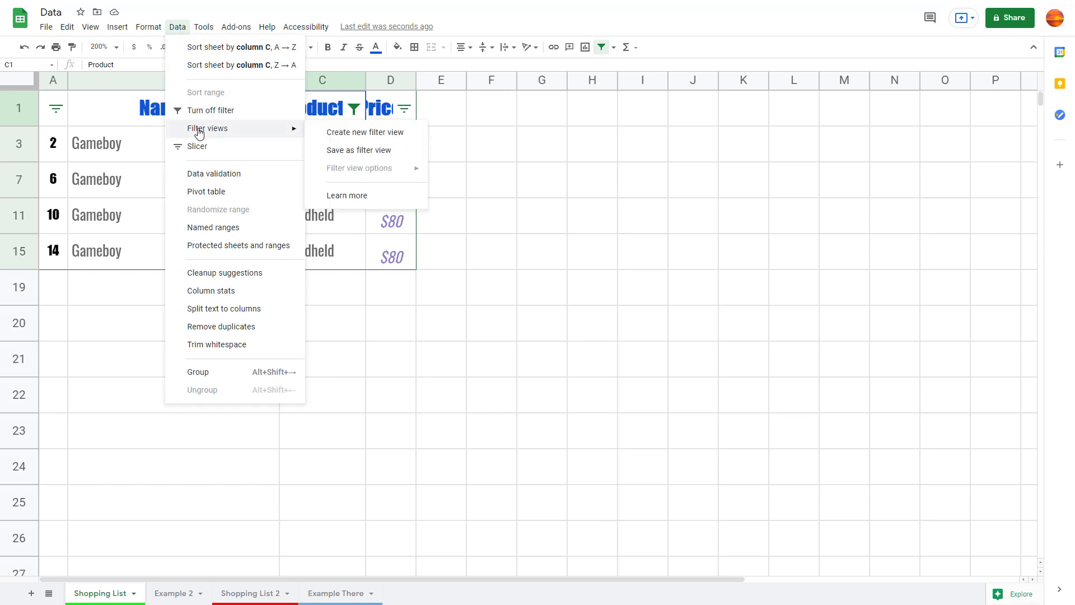
click(360, 151)
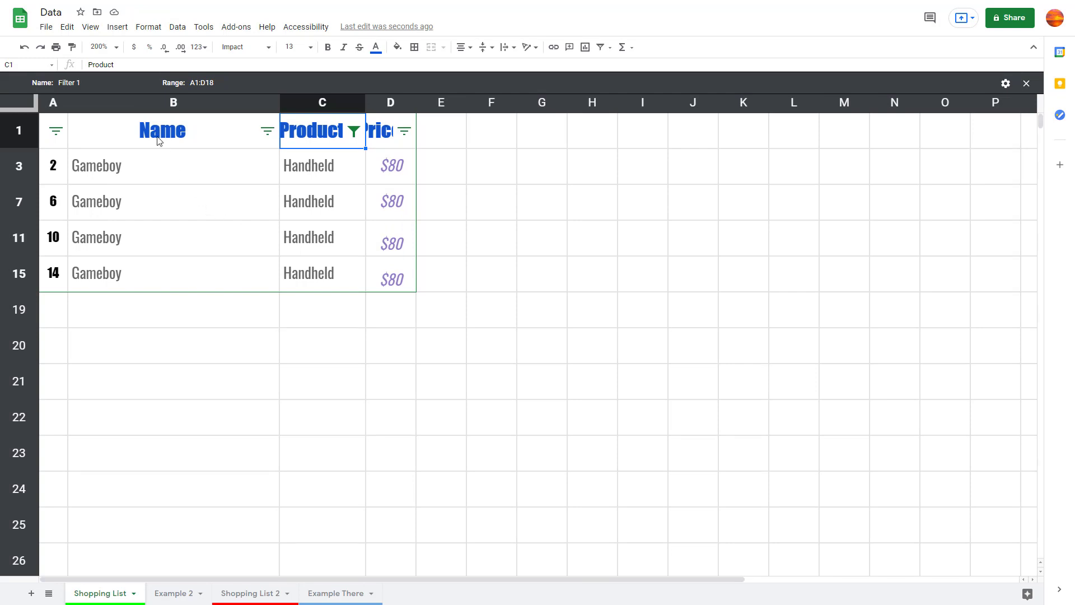
click(89, 84)
click(88, 84)
drag(90, 83, 6, 85)
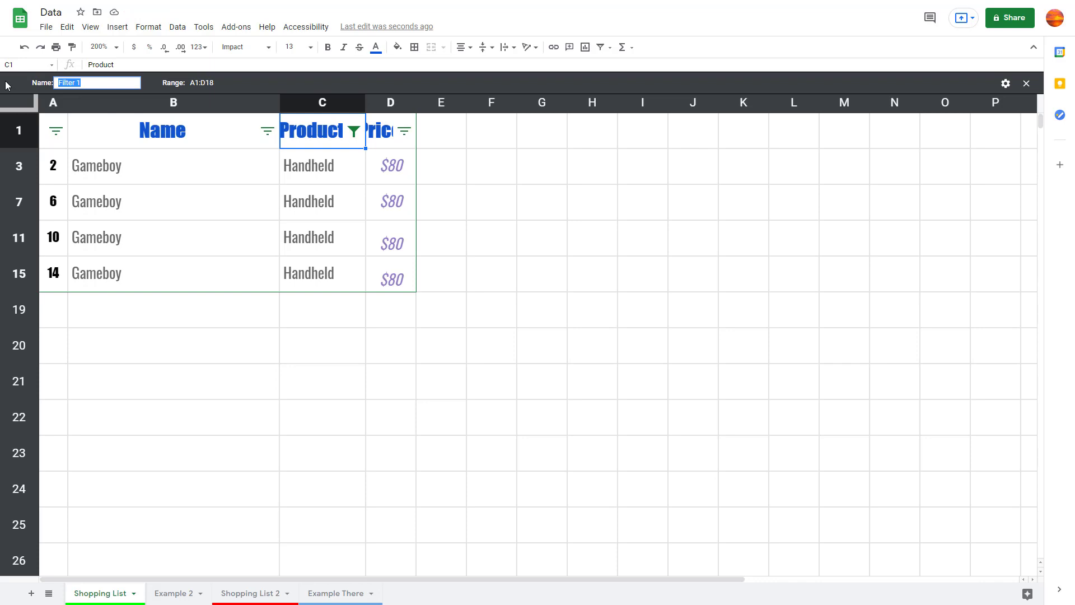
text(Handheld)
Duplicate the Handheld filter view and rename the copy 100 Dollars
click(1006, 85)
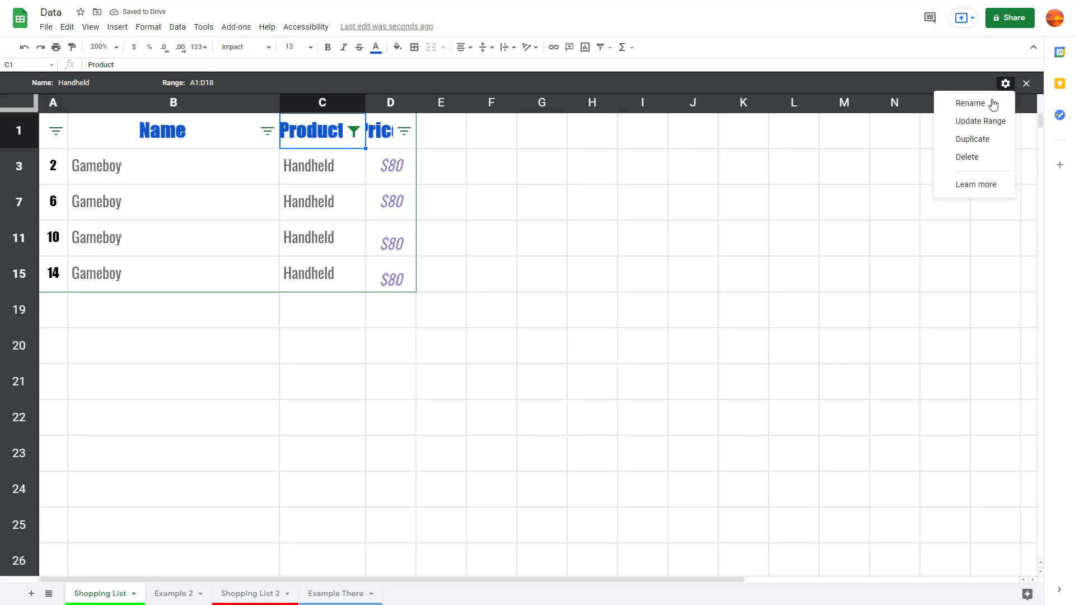
click(985, 144)
click(89, 83)
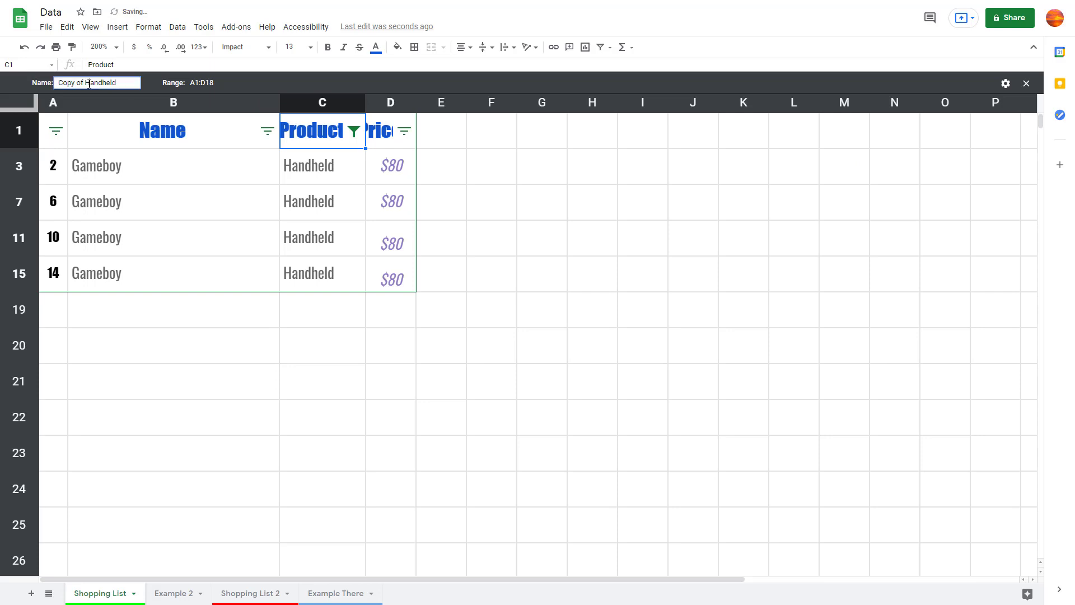
drag(73, 80, 0, 71)
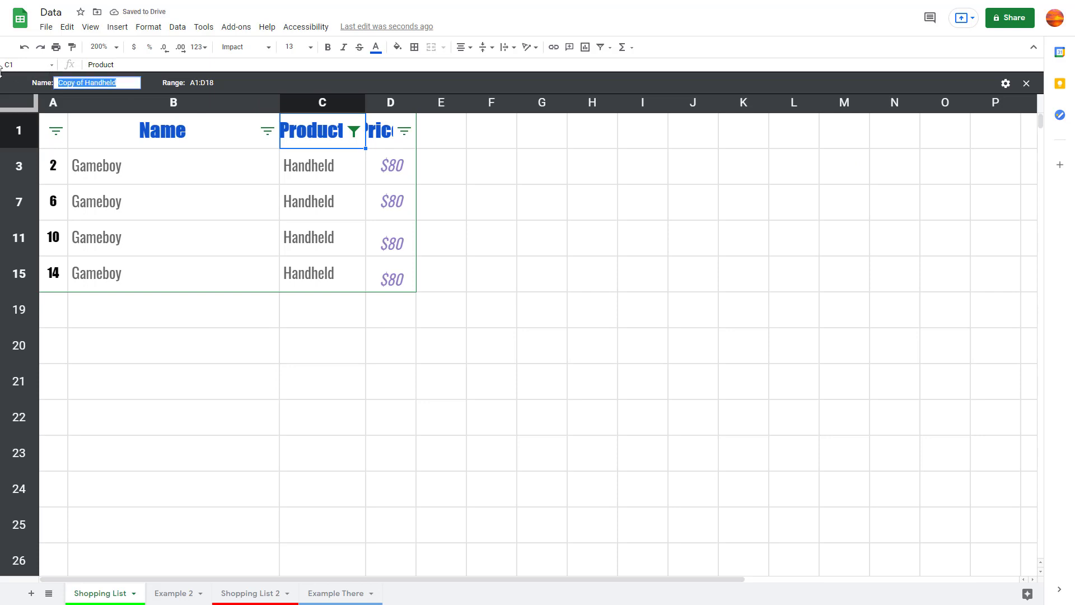
text(1)
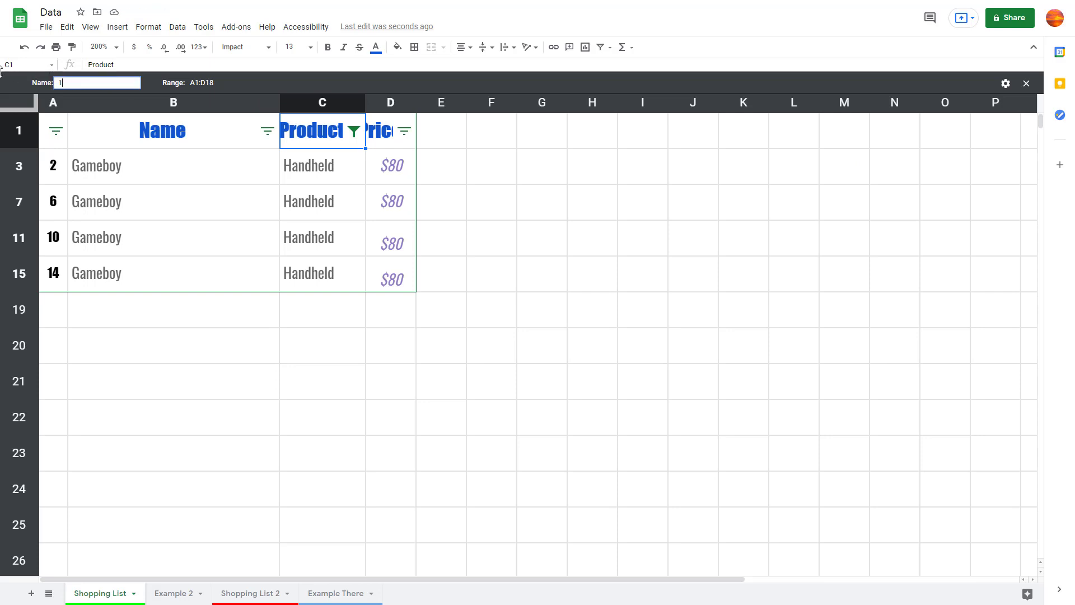
text(00 Dollars)
Include Console in the Product filter of the 100 Dollars filter view
click(357, 136)
click(262, 340)
click(334, 413)
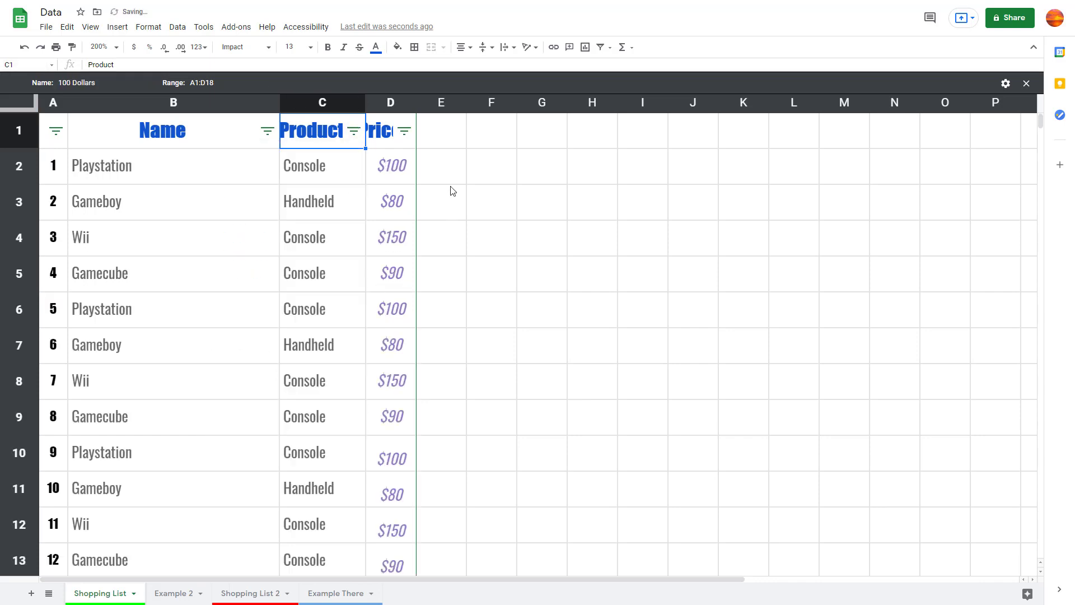
Filter the Price column in the 100 Dollars view to show only $100, excluding $80, $90 and $150
click(405, 130)
click(322, 321)
click(312, 339)
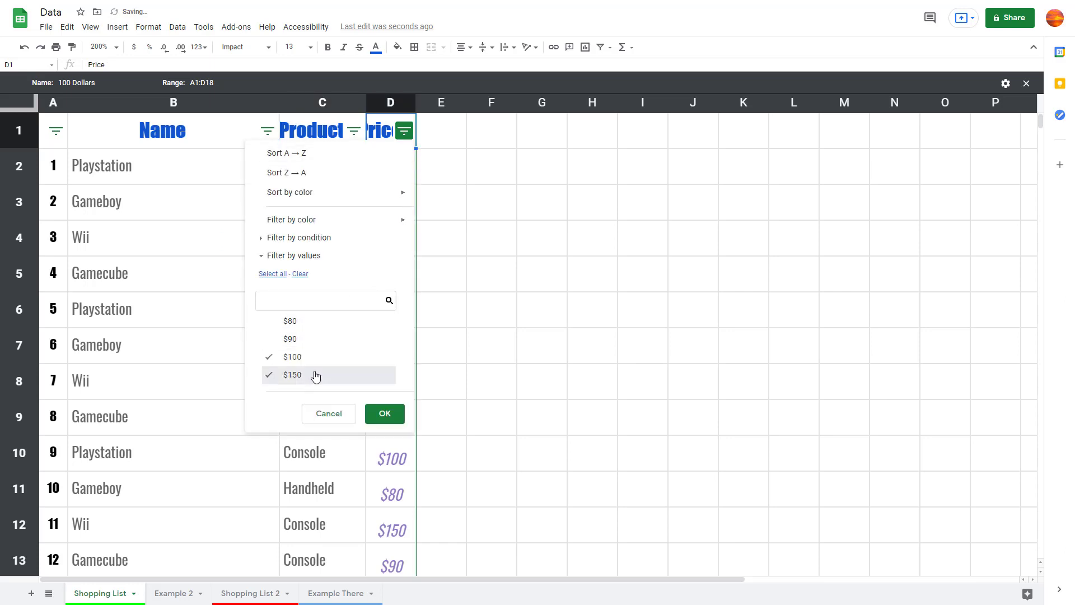
click(315, 375)
click(391, 413)
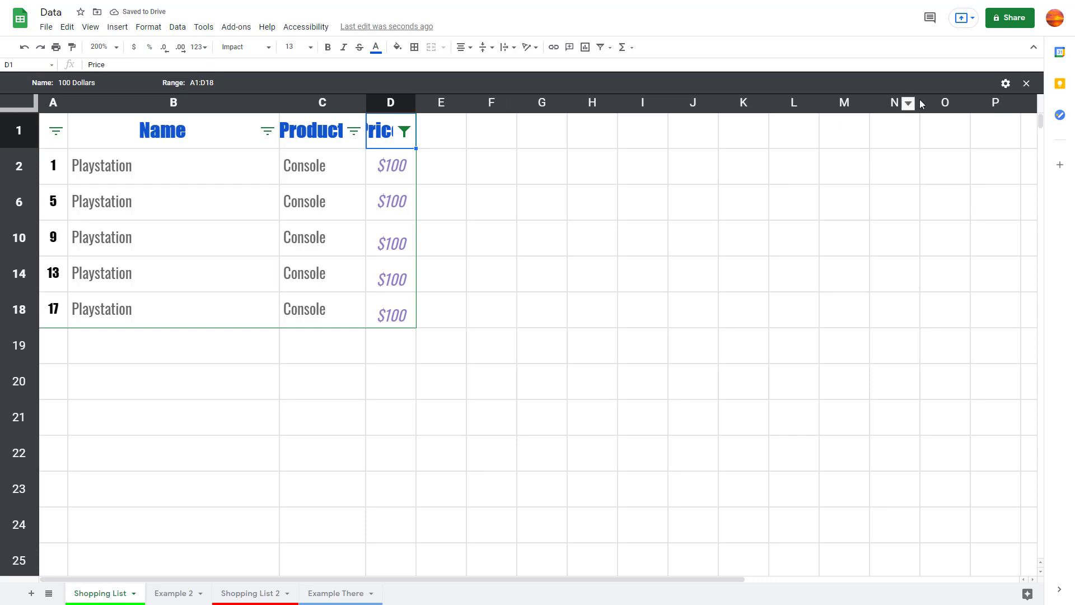
Close the 100 Dollars filter view
click(1006, 83)
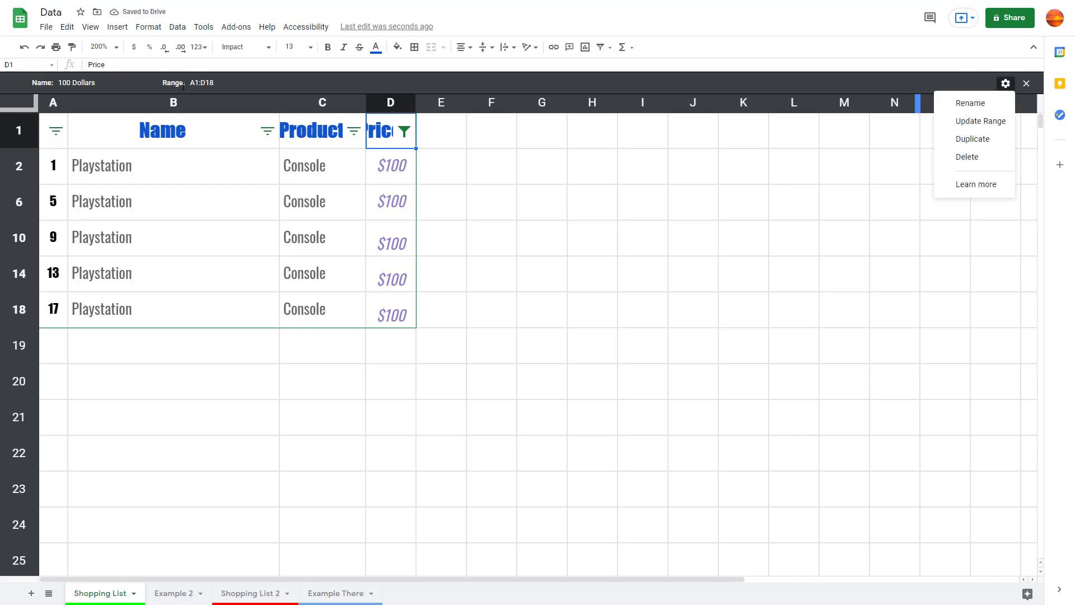
click(78, 83)
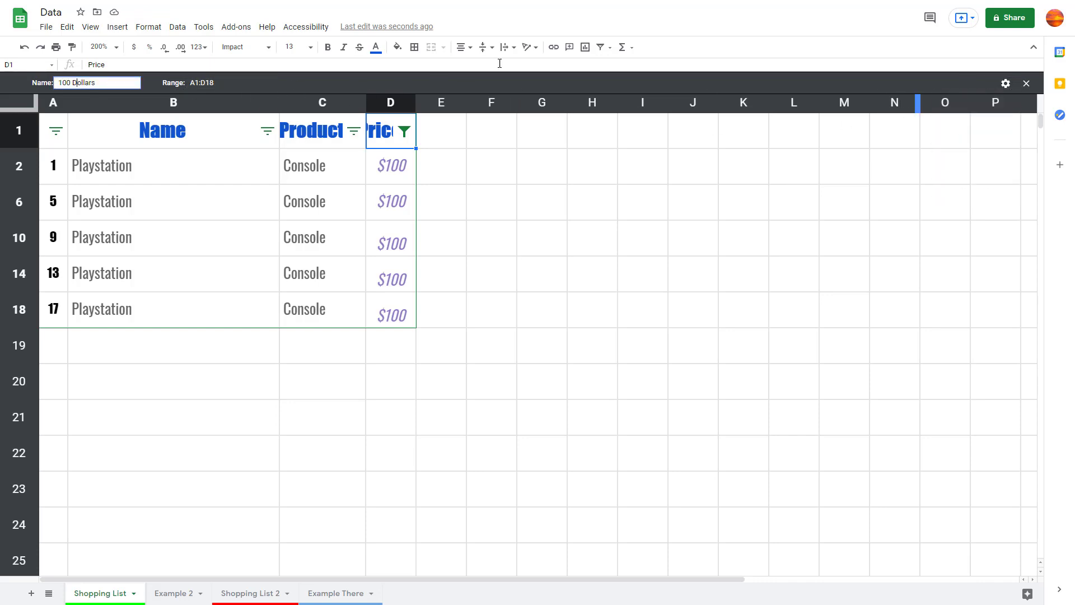
click(1026, 83)
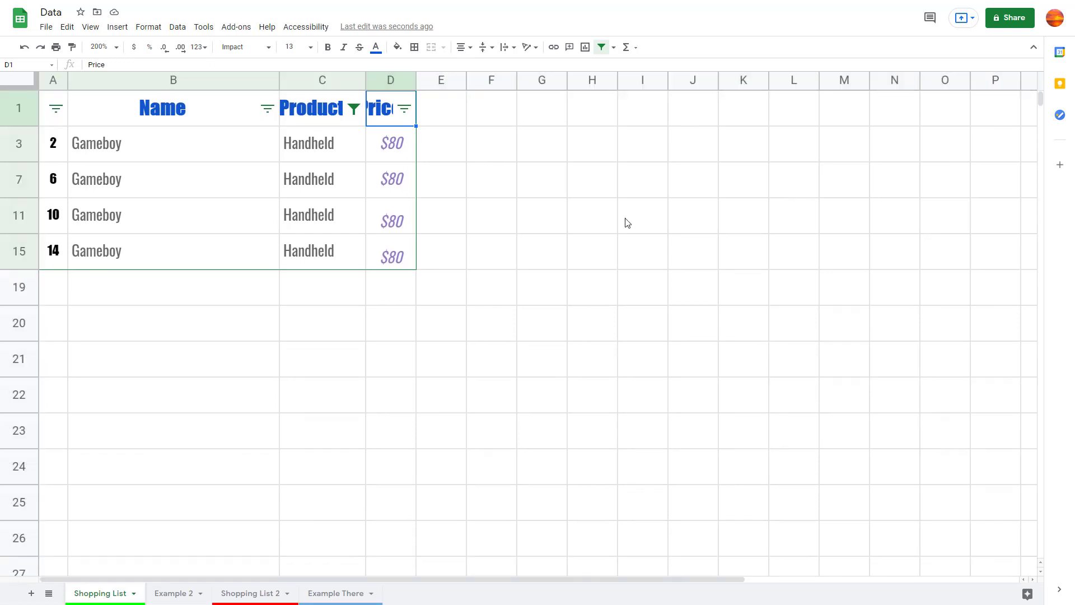
View the saved 100 Dollars and Handheld filter views in turn, and set the filter view back to None
click(615, 48)
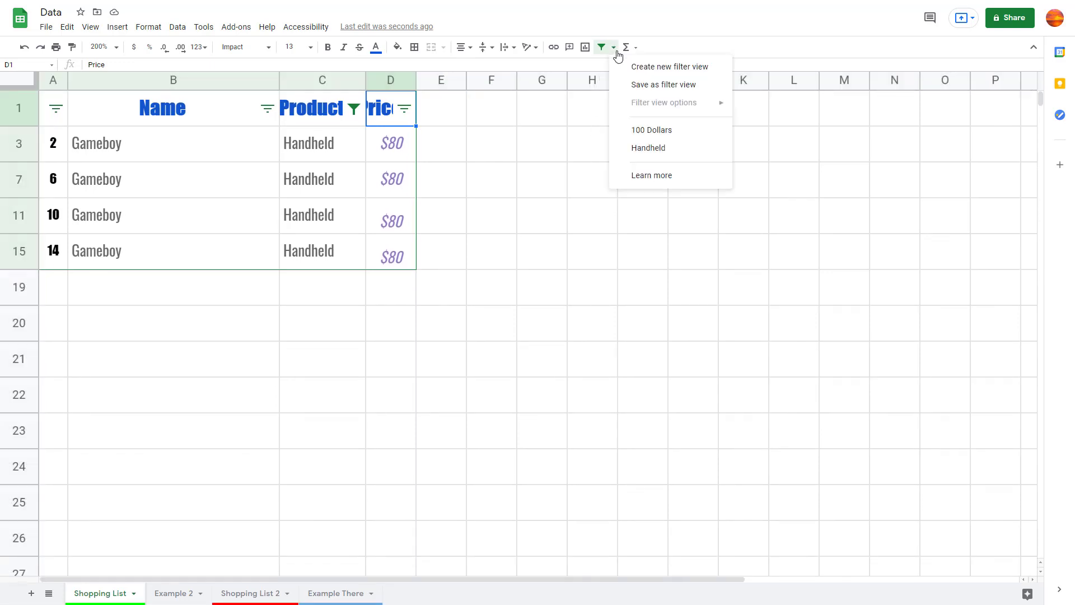
click(658, 133)
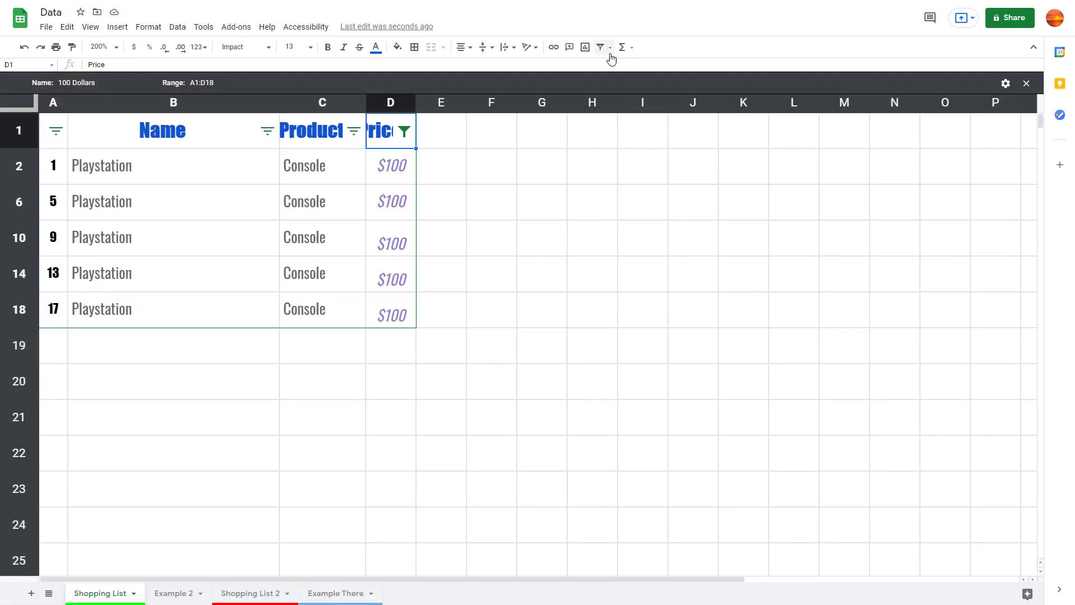
click(610, 48)
click(644, 148)
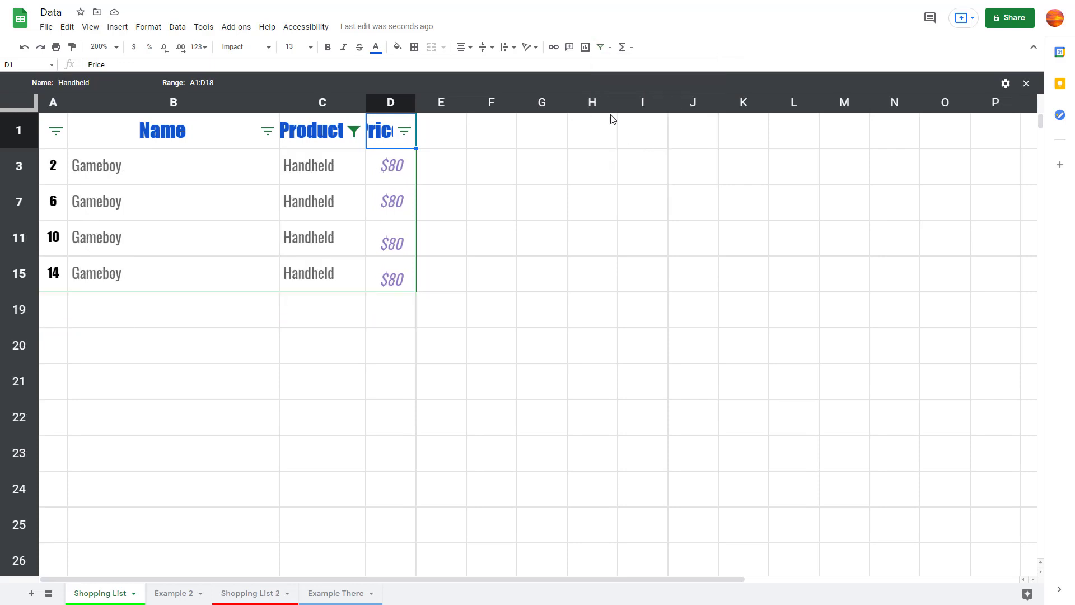
click(605, 48)
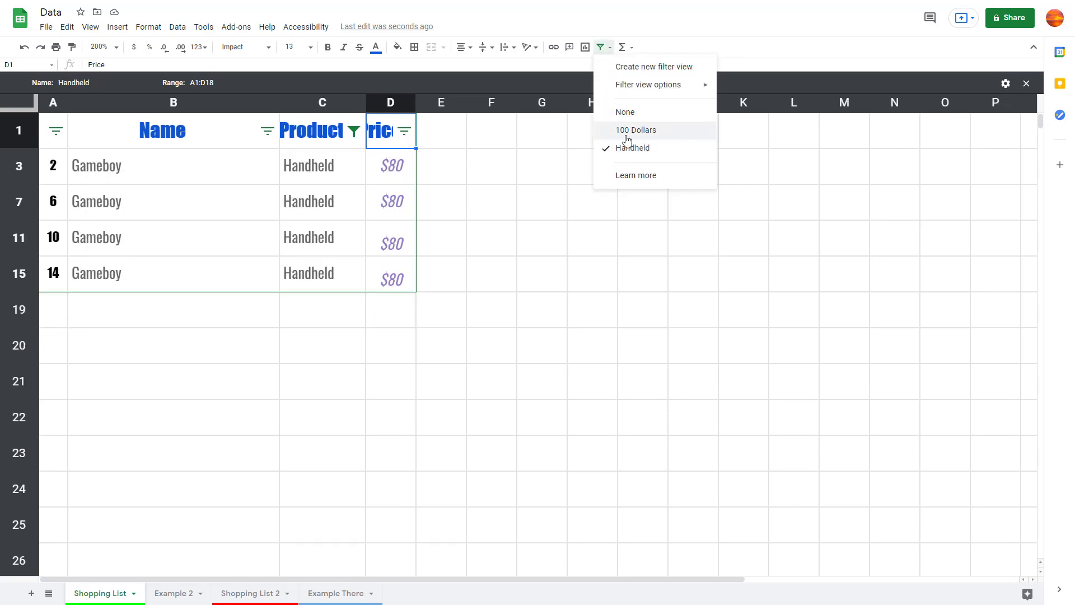
mouse_move(664, 93)
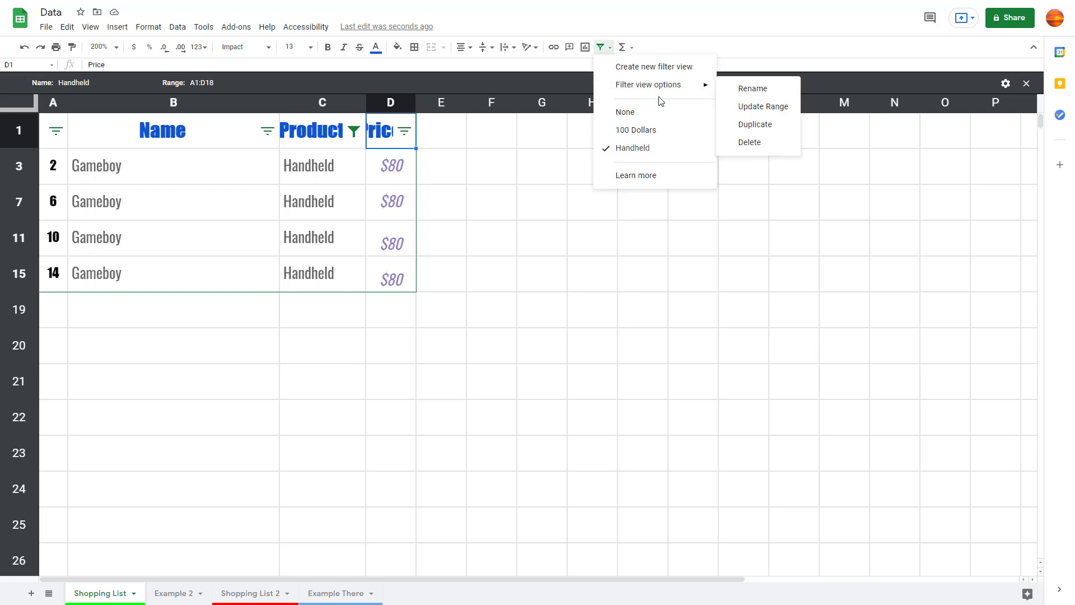
click(642, 117)
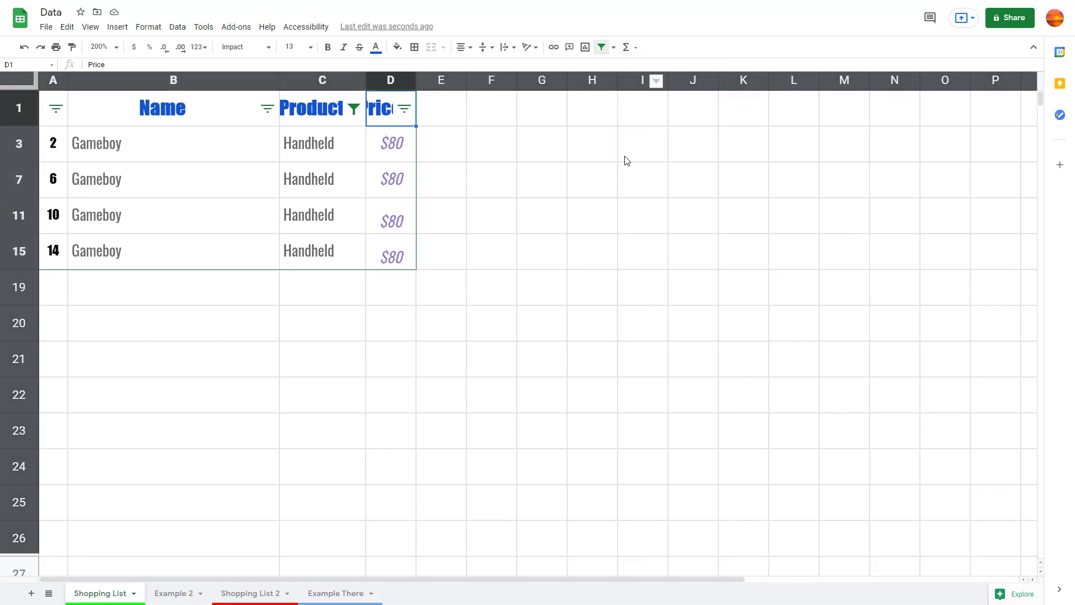
click(594, 178)
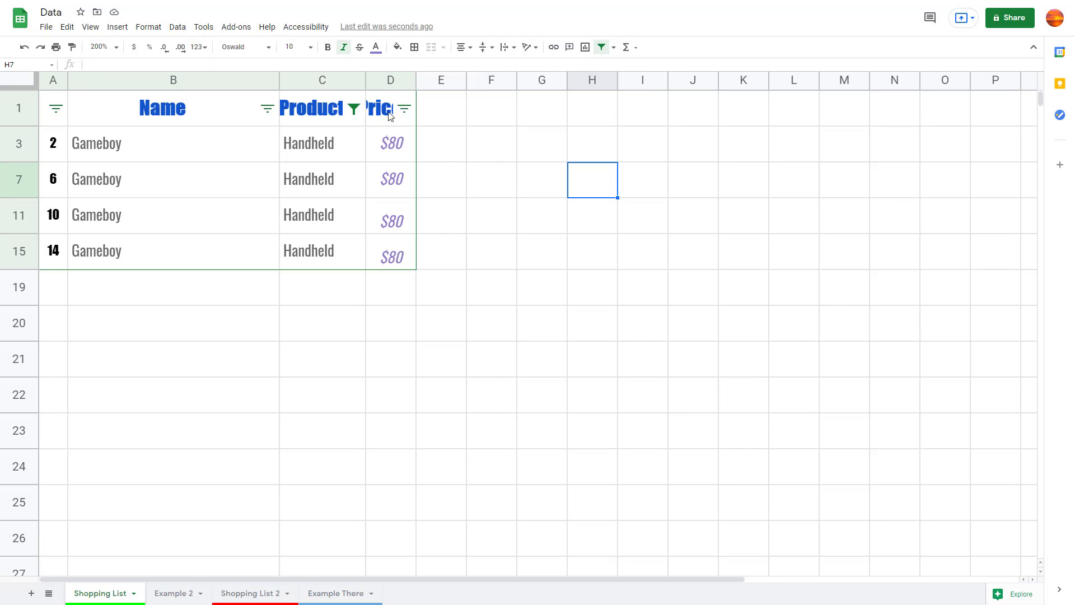
Include Console again in the Product column of the sheet's regular filter
click(347, 114)
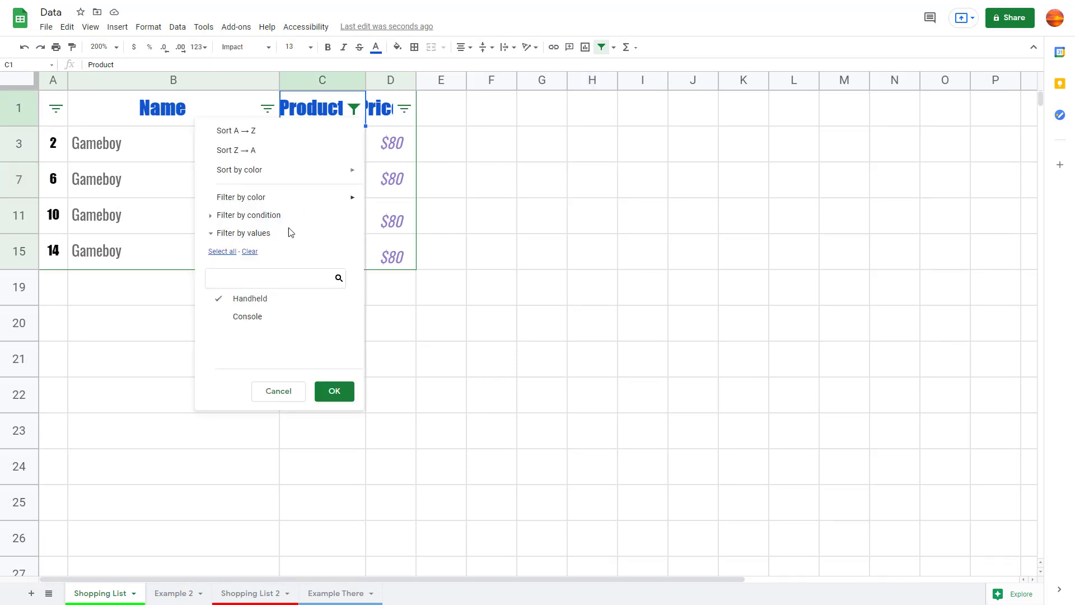
click(253, 319)
click(331, 393)
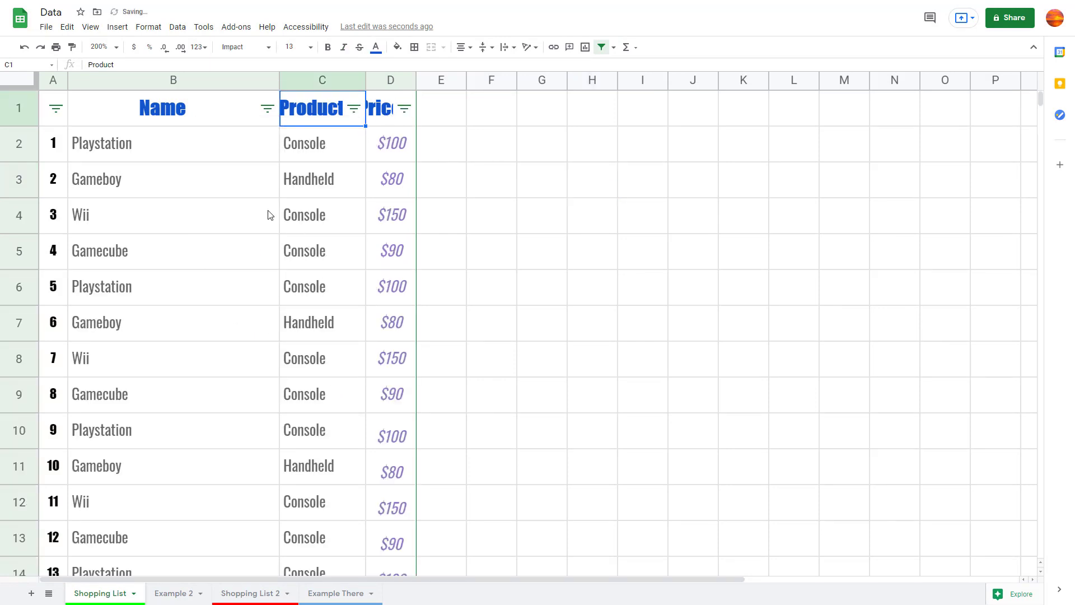
Filter the Name column to show only Wii, excluding Gameboy, Gamecube and Playstation
click(268, 109)
click(194, 299)
click(193, 335)
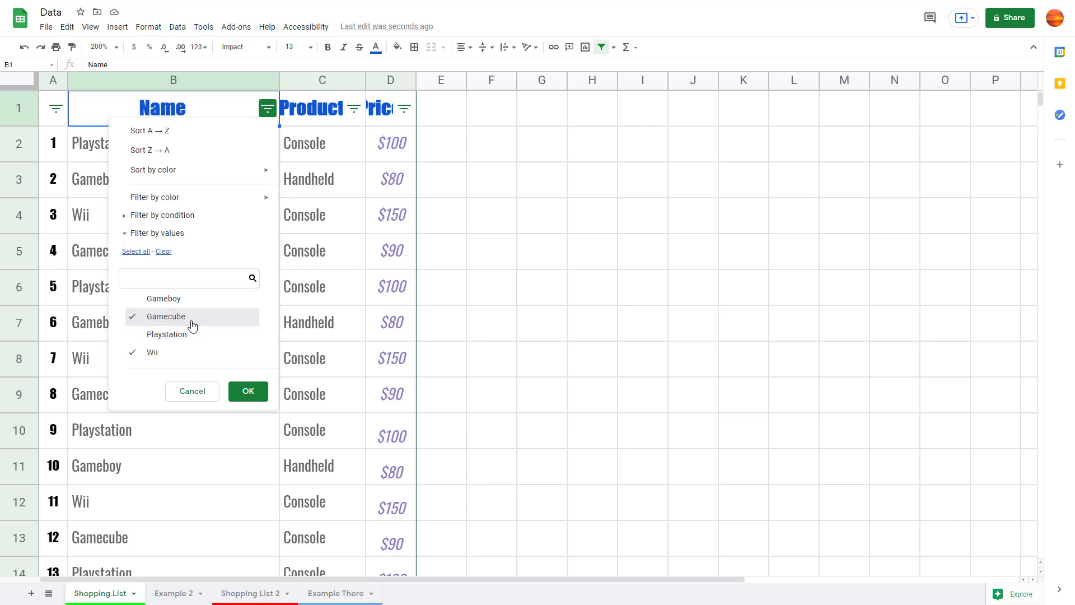
click(192, 323)
click(243, 391)
click(291, 375)
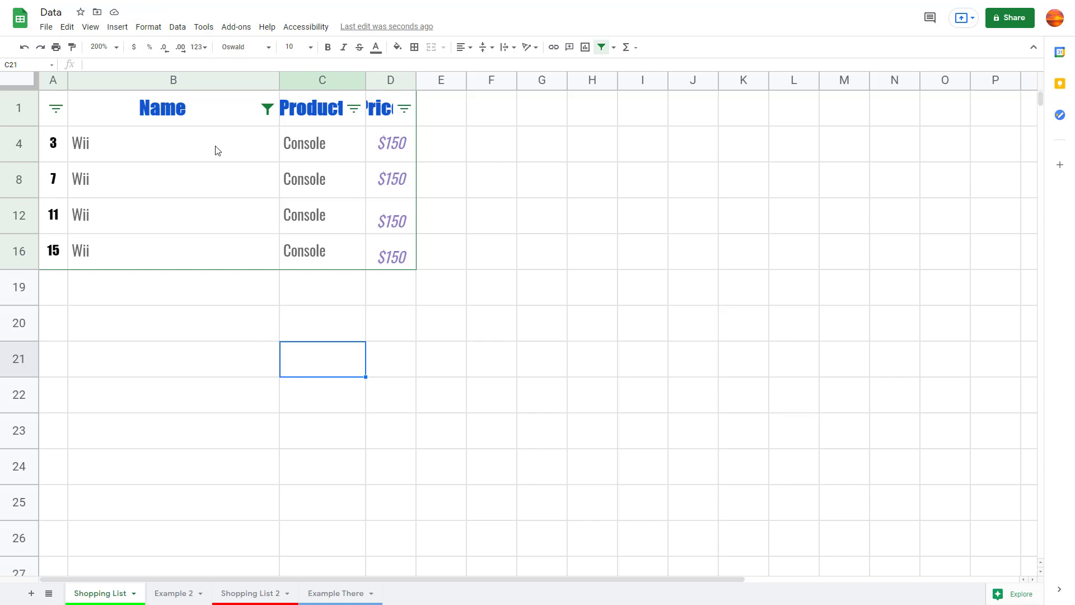
Save the Wii filter as a new filter view with its default name and close the view
click(155, 30)
mouse_move(176, 27)
mouse_move(205, 132)
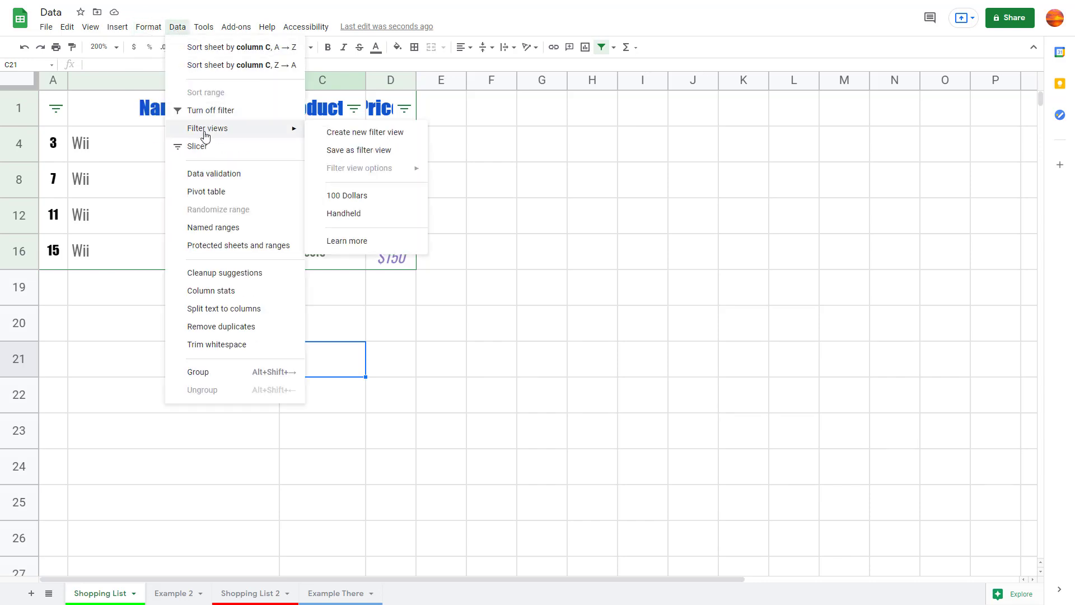
click(365, 153)
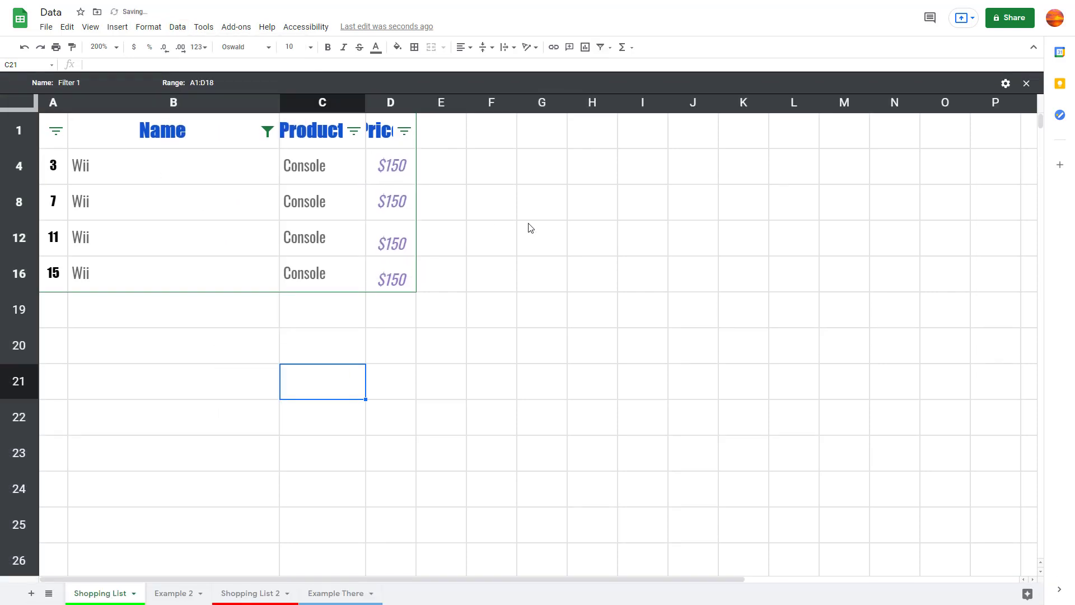
click(558, 244)
click(1027, 83)
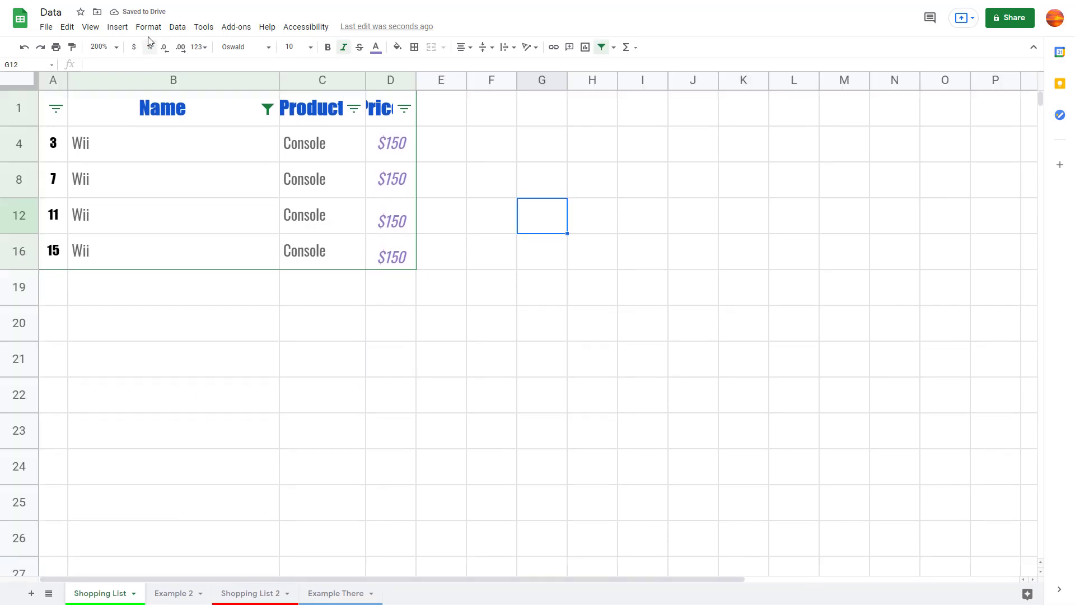
Create a new filter view with only the empty cell G12 selected
click(151, 27)
mouse_move(178, 30)
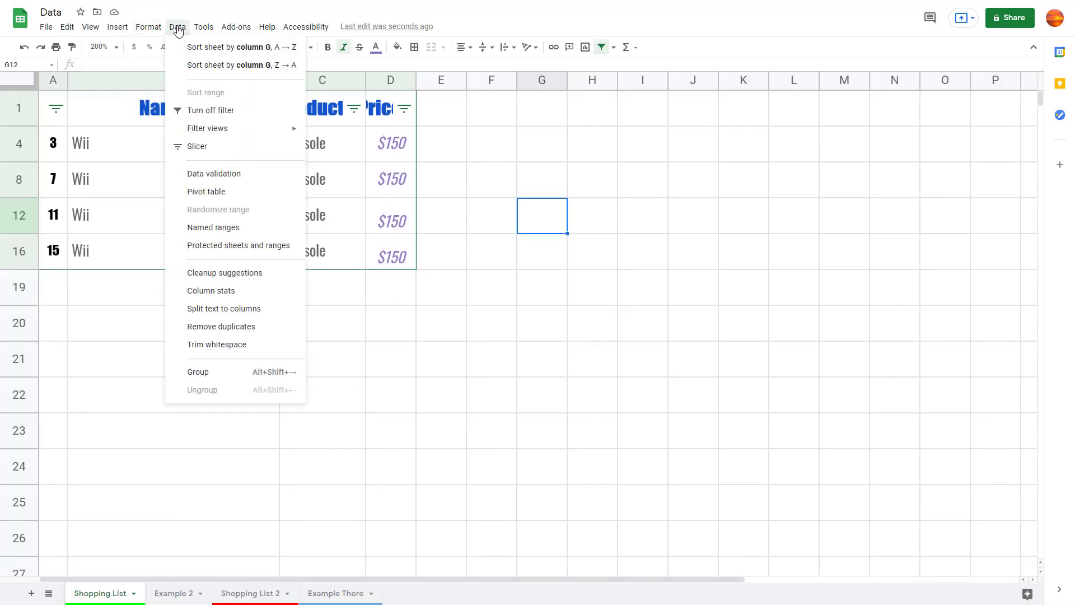
mouse_move(215, 130)
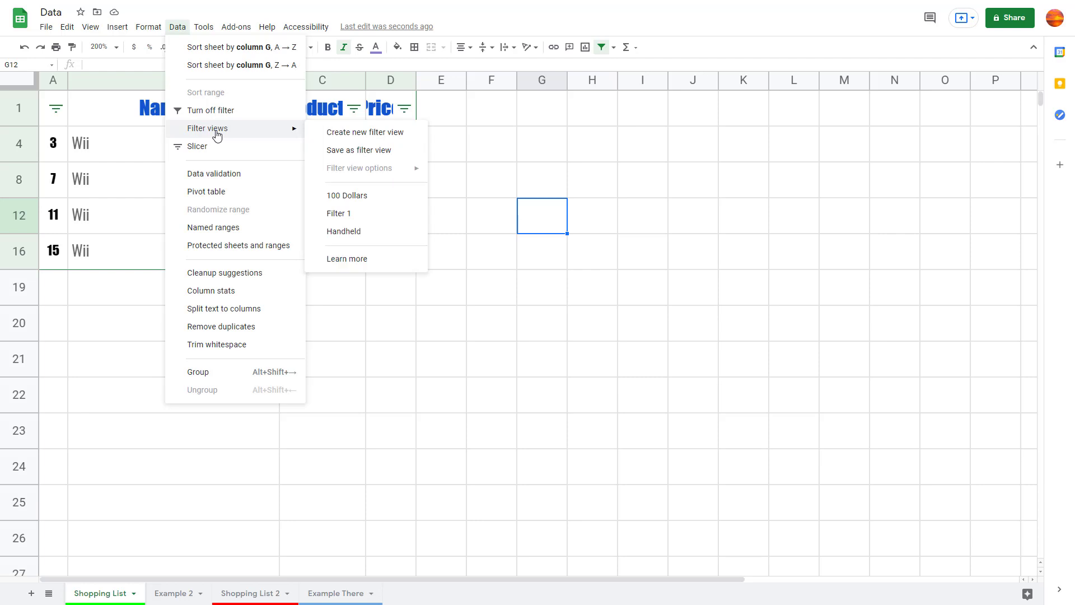
click(388, 140)
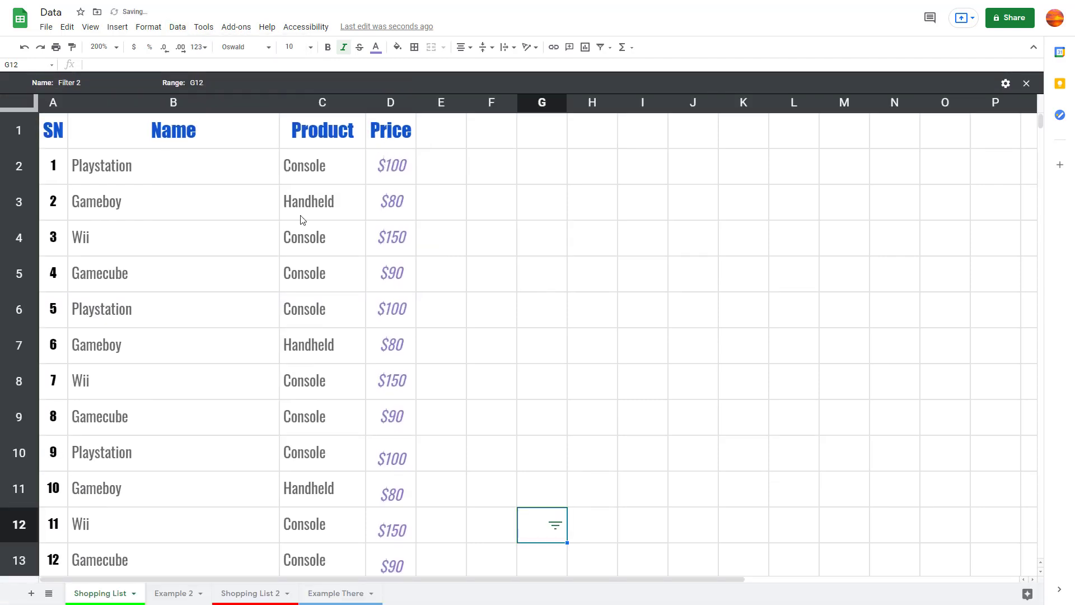
Create another new filter view covering the whole table A1:D18, starting from the Price header cell
drag(400, 140, 61, 133)
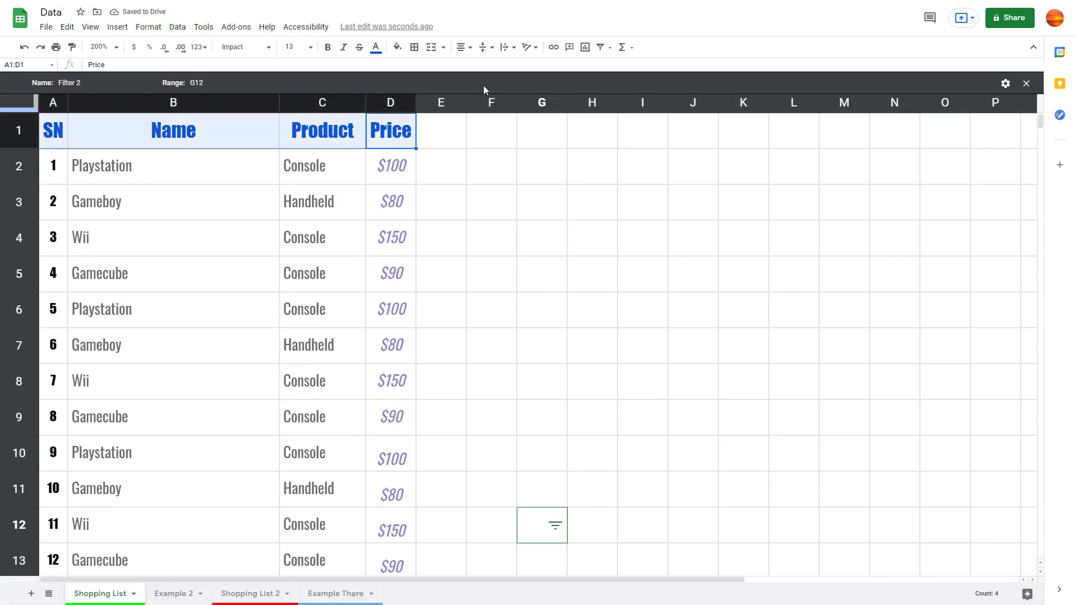
click(603, 48)
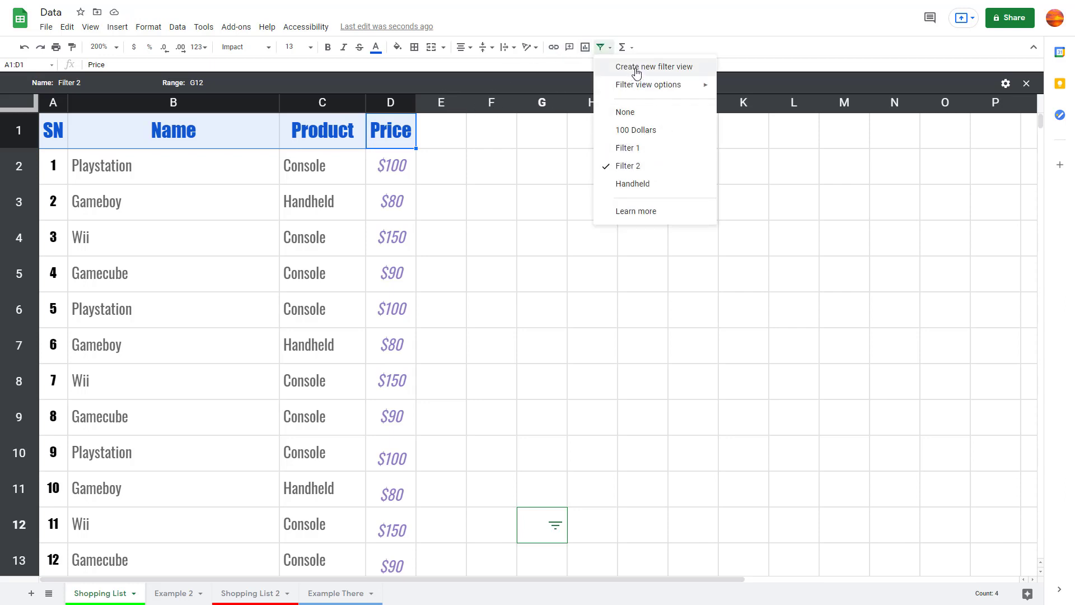
click(389, 176)
click(397, 130)
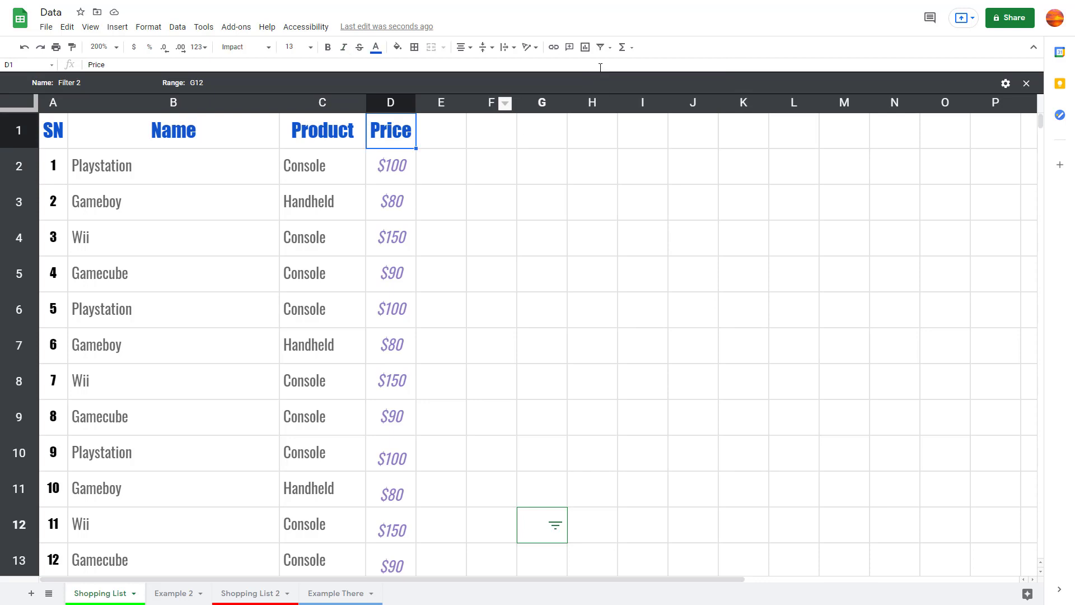
click(602, 49)
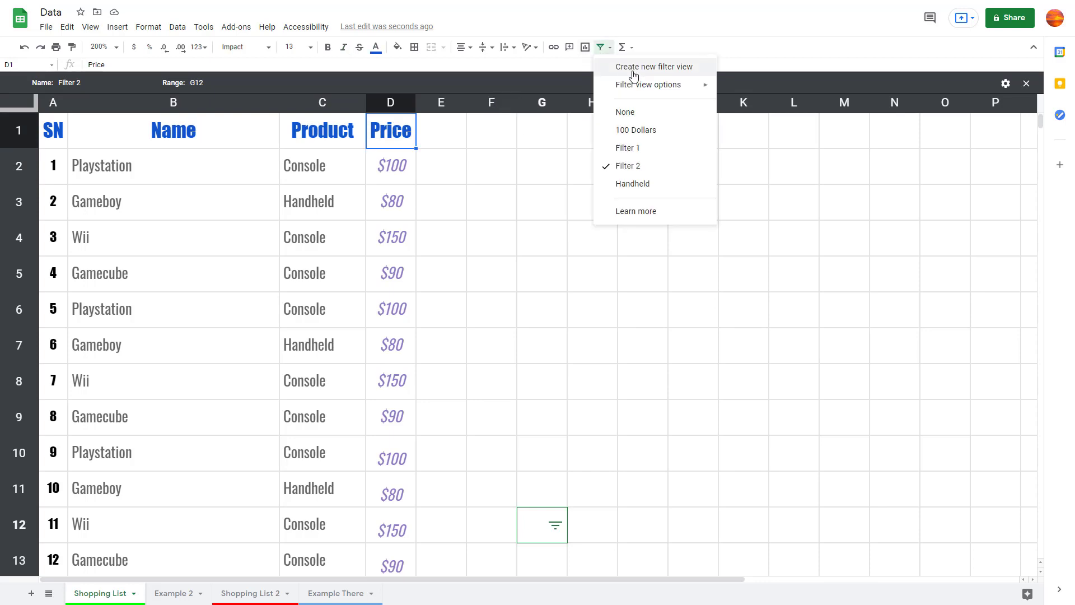
click(633, 75)
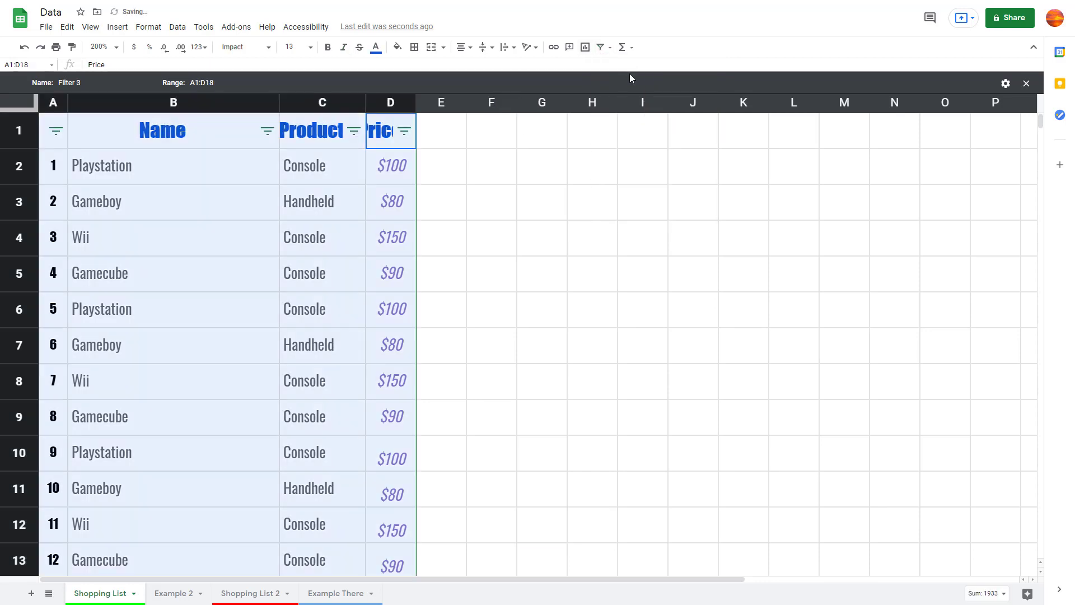
Filter the Price column to show only $150, excluding $80, $90 and $100
click(403, 132)
click(317, 357)
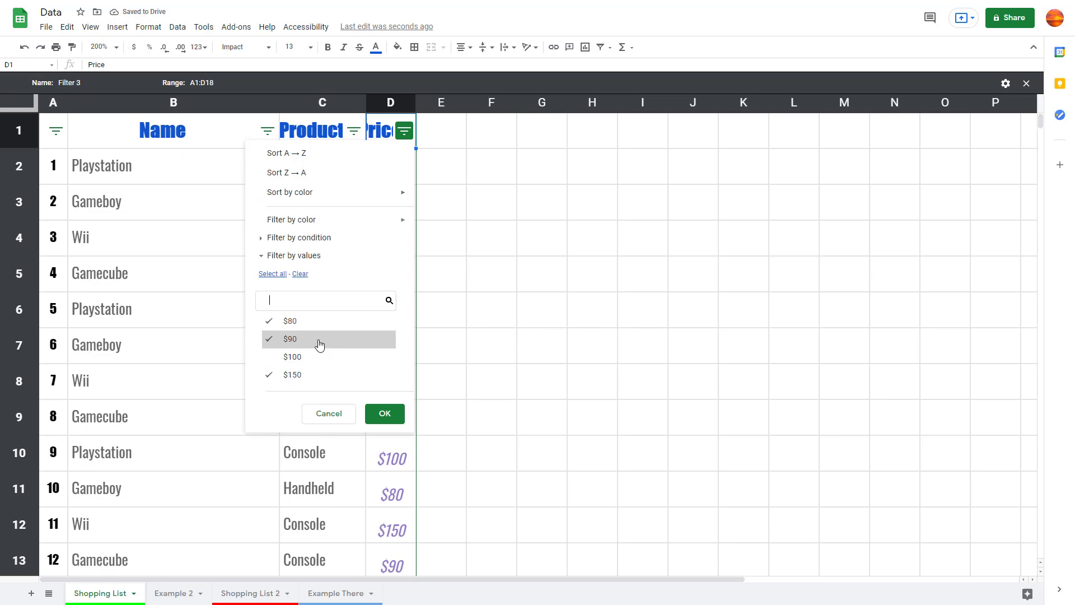
click(319, 344)
click(314, 321)
click(385, 414)
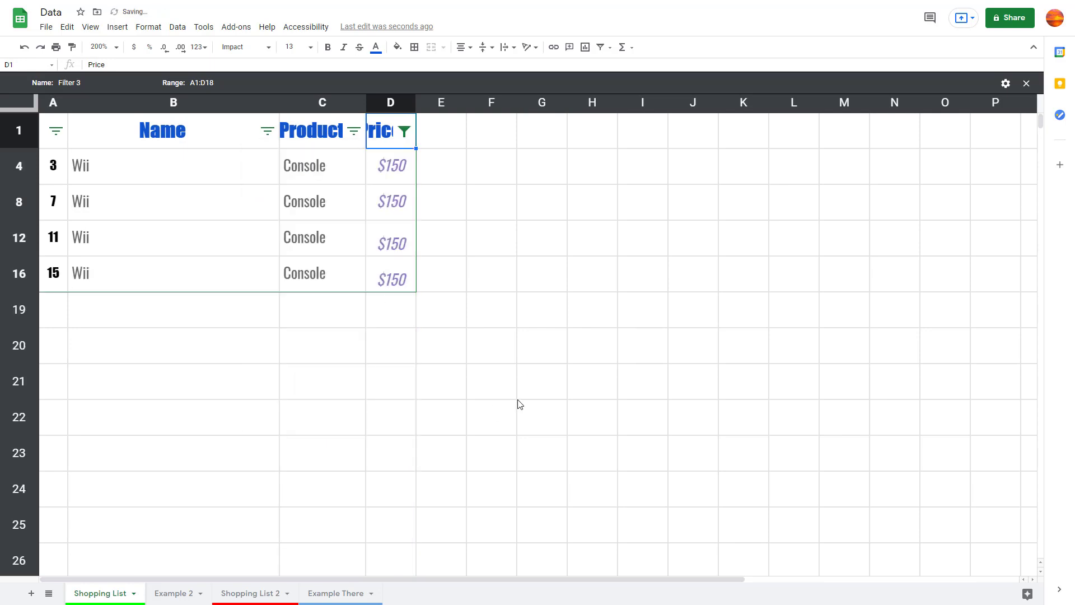
click(611, 287)
Rename the filter view as New Filter and close it
click(91, 84)
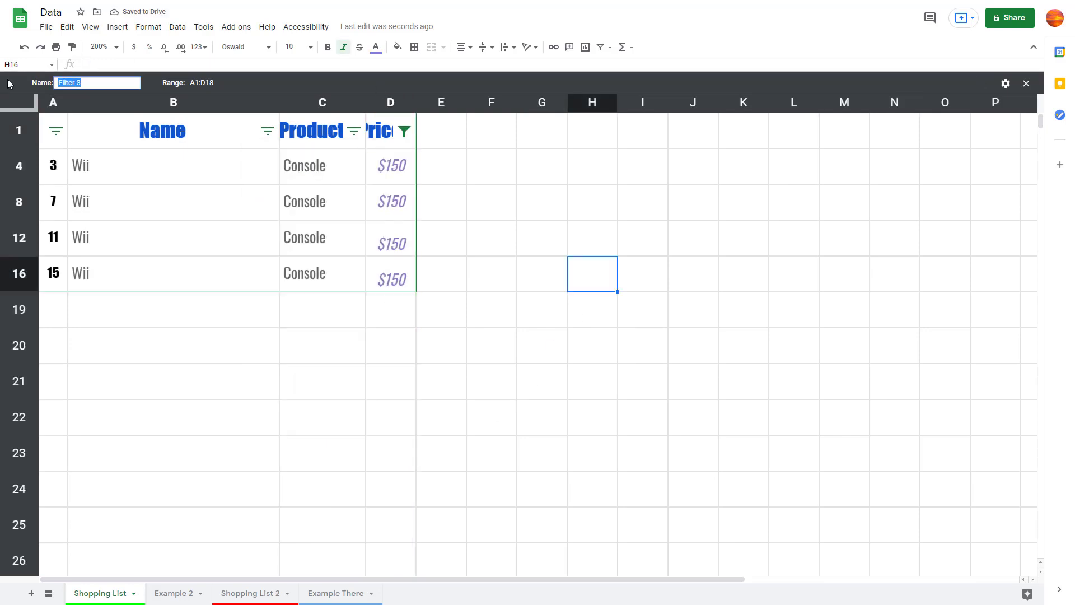
text(New Filter)
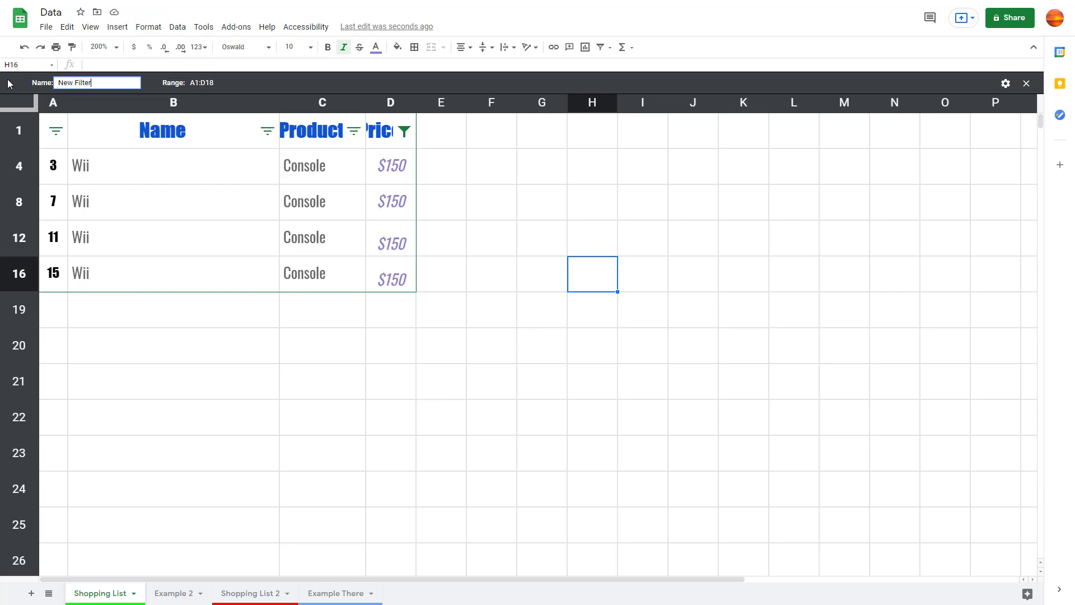
click(1027, 83)
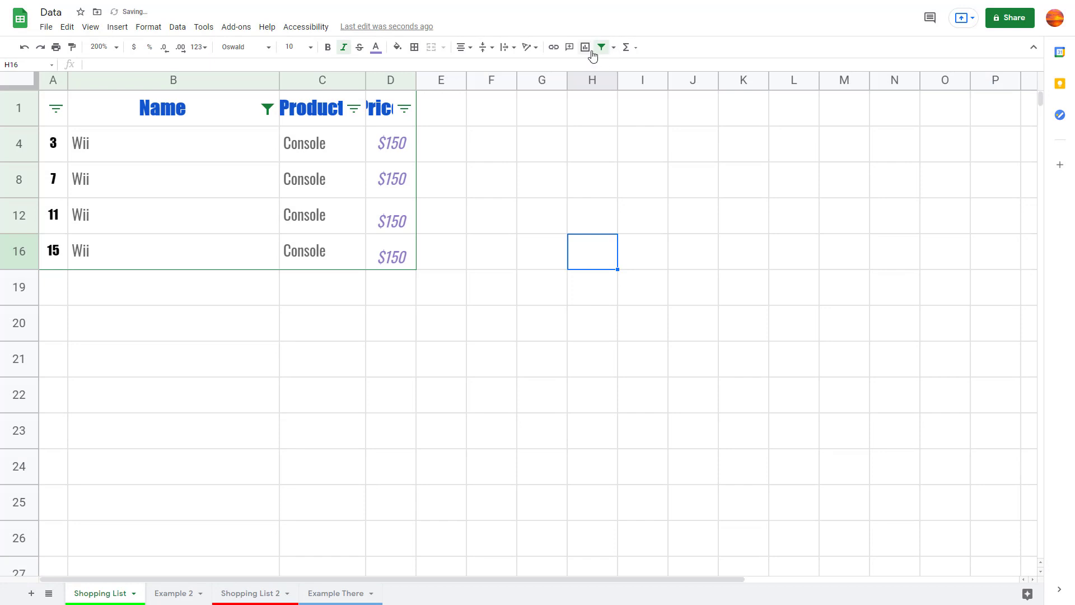
Turn off the sheet's regular filter and view the saved 100 Dollars, Filter 2 and New Filter views in turn
click(601, 47)
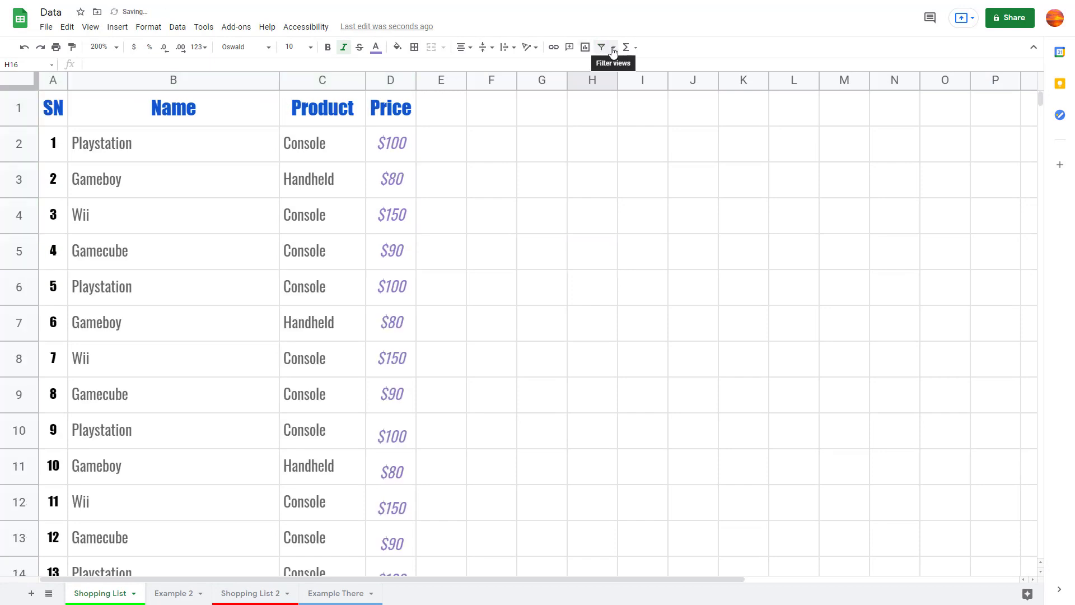
click(613, 48)
click(652, 111)
click(610, 47)
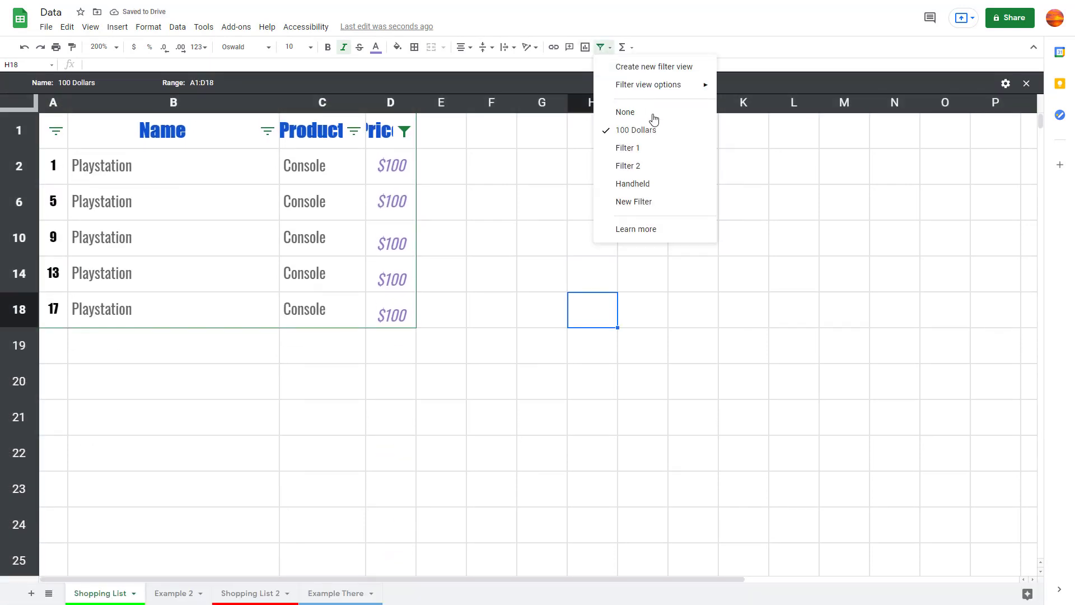
click(663, 166)
click(610, 48)
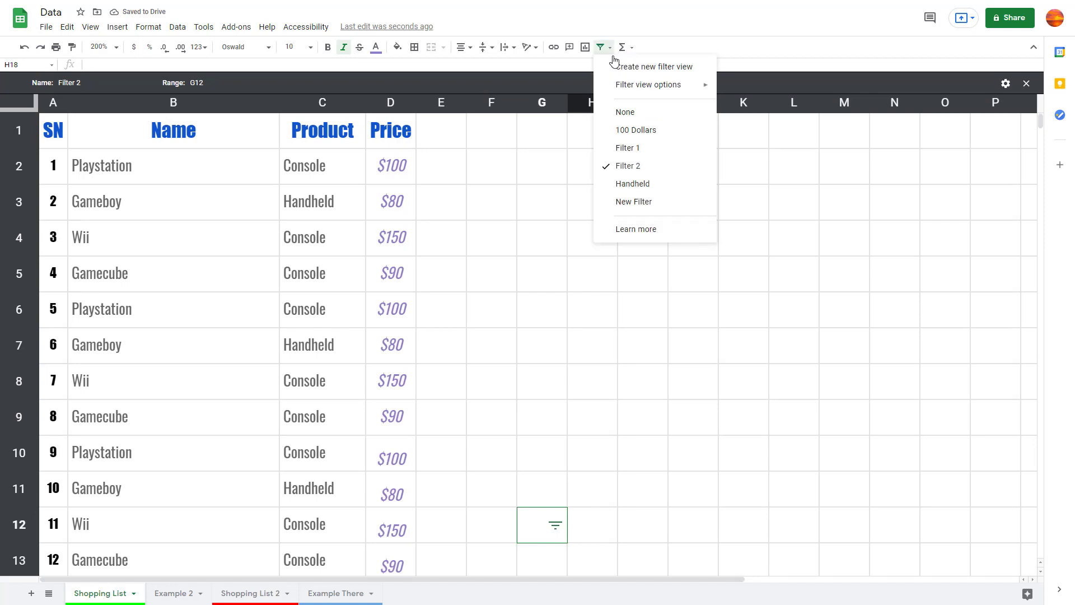
click(649, 201)
click(710, 271)
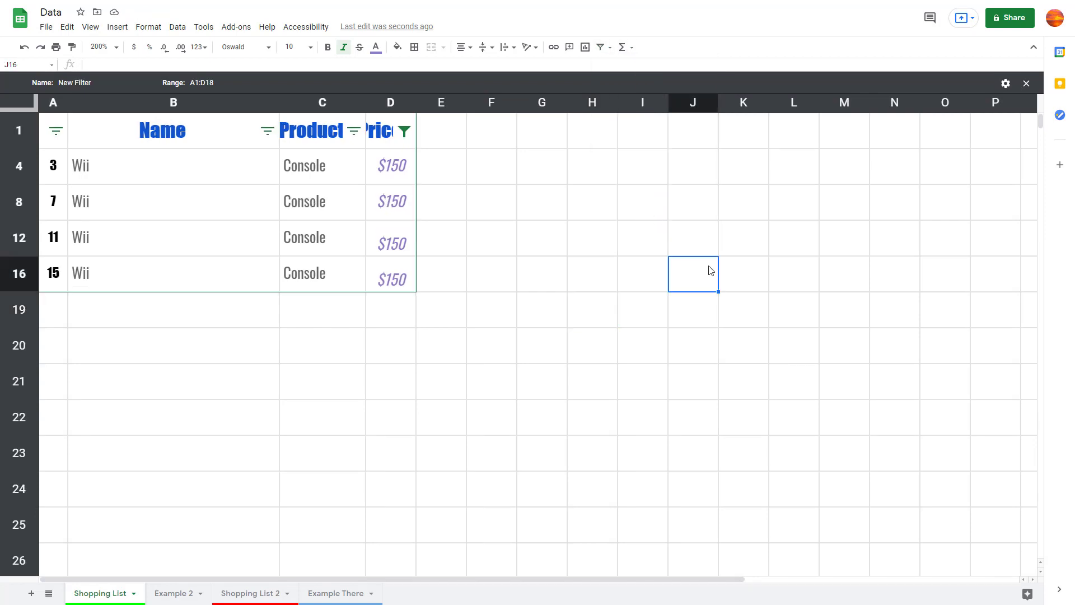